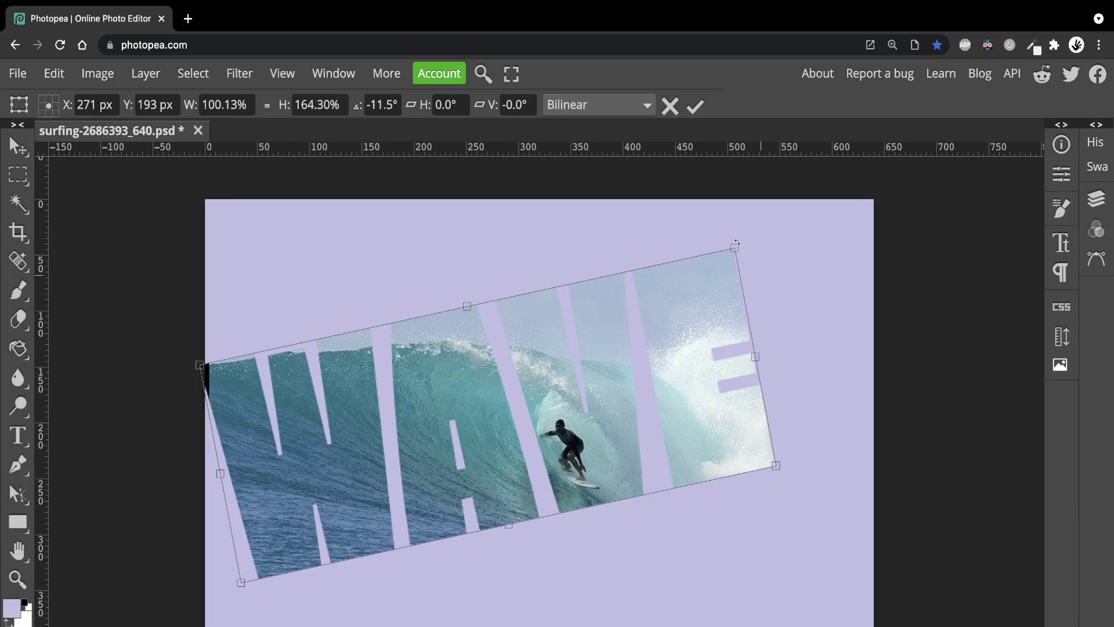
Rotate the WAVE preview nearly level, then tilt it back slightly.
left_click_drag(736, 241, 776, 295)
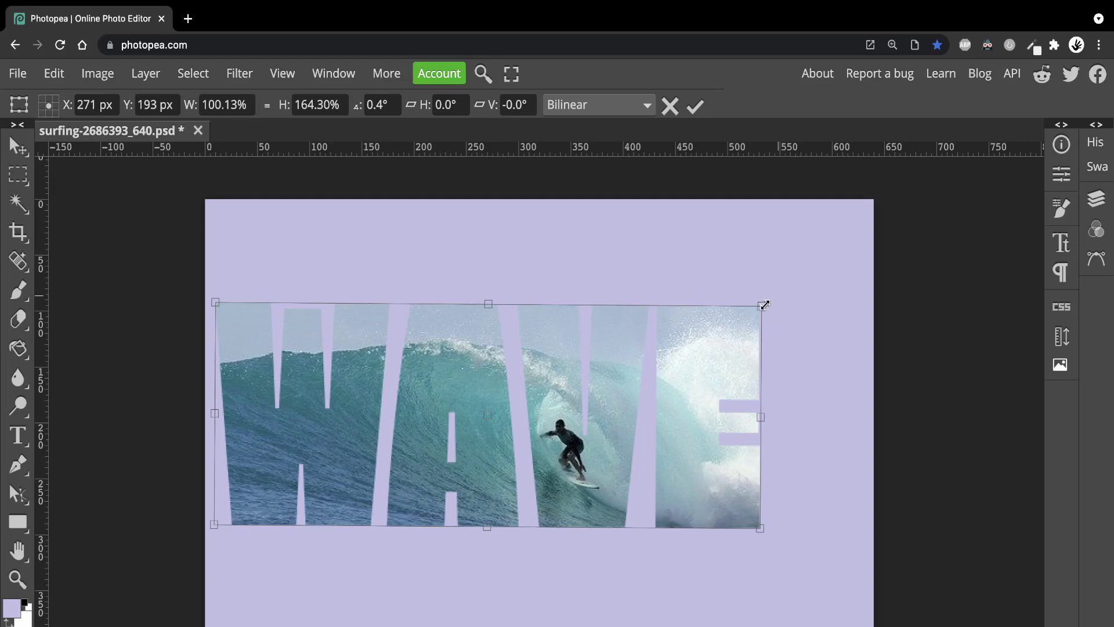
left_click_drag(757, 298, 756, 295)
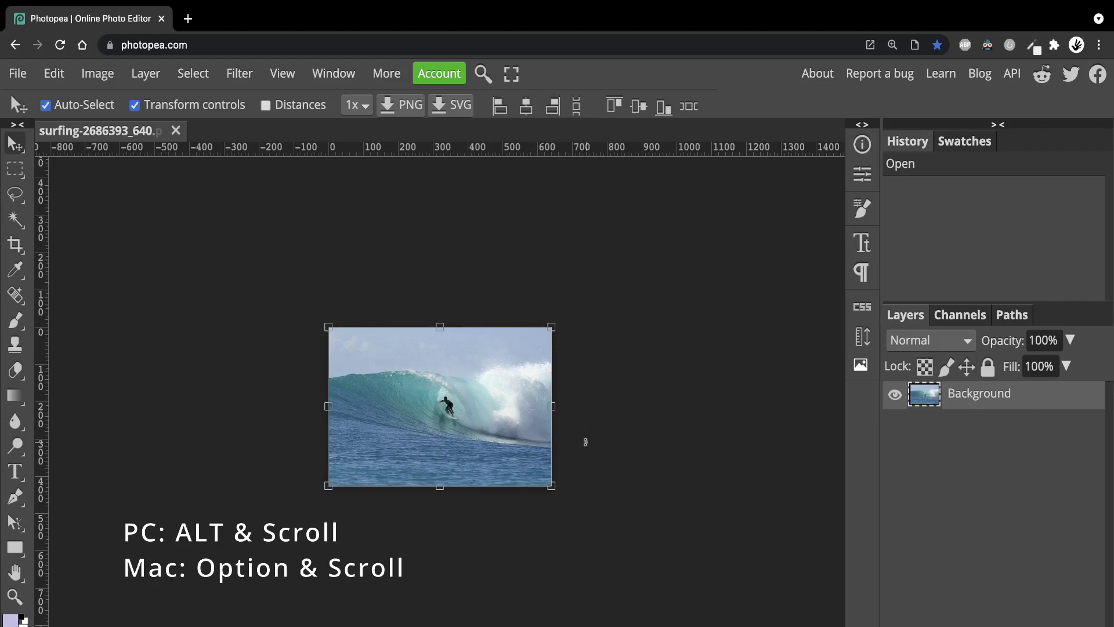
Zoom in on the surfing photo and select the Type tool.
scroll(585, 442, "up", 3)
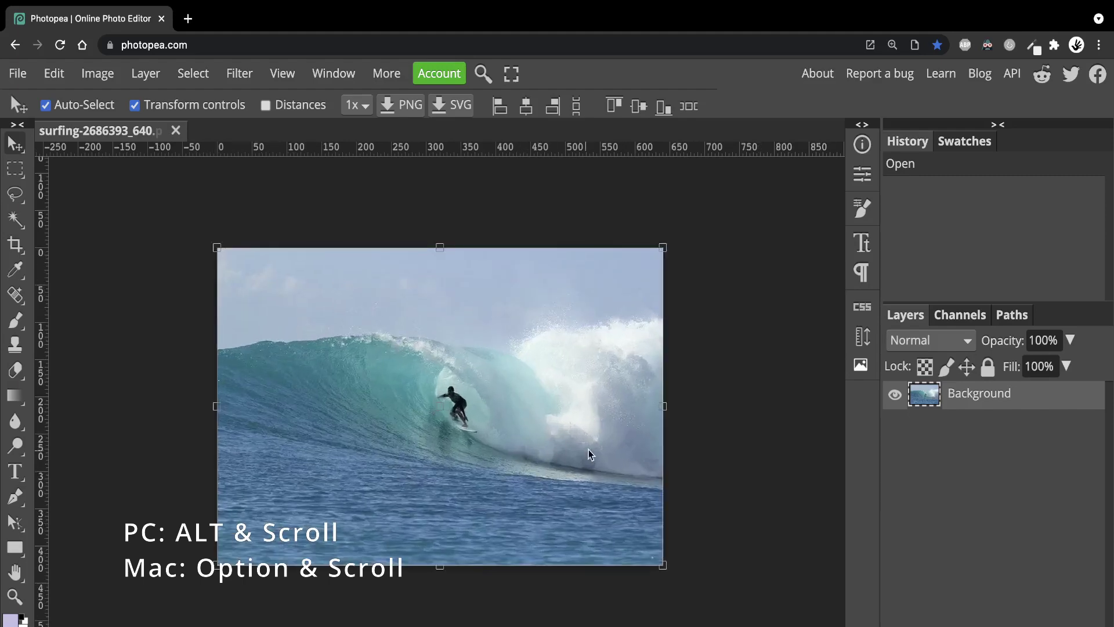
scroll(590, 455, "up", 2)
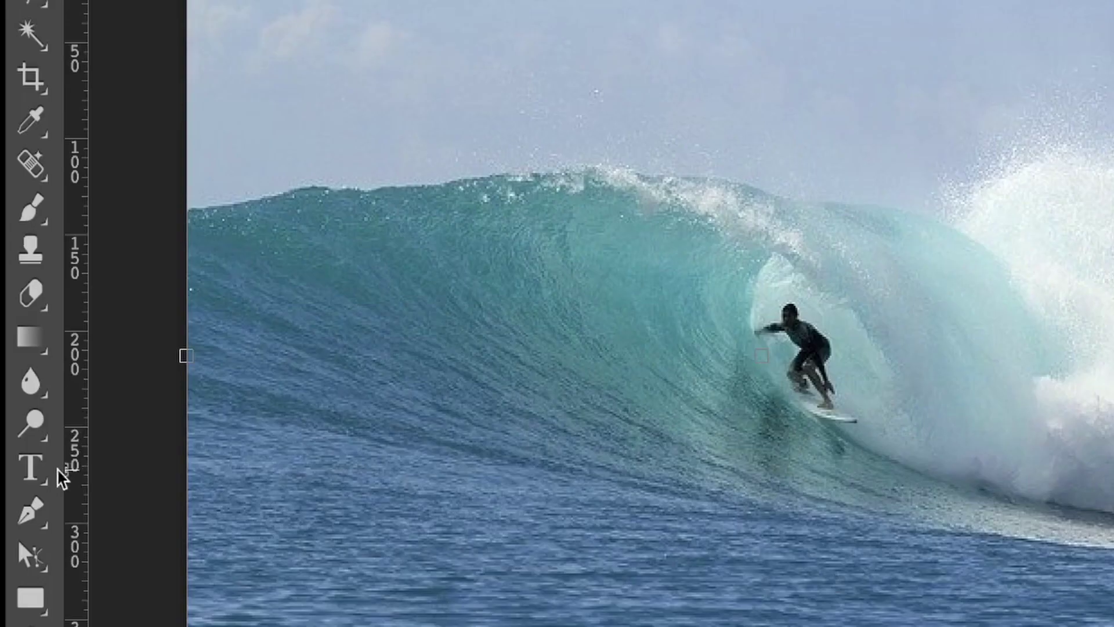
left_click(29, 467)
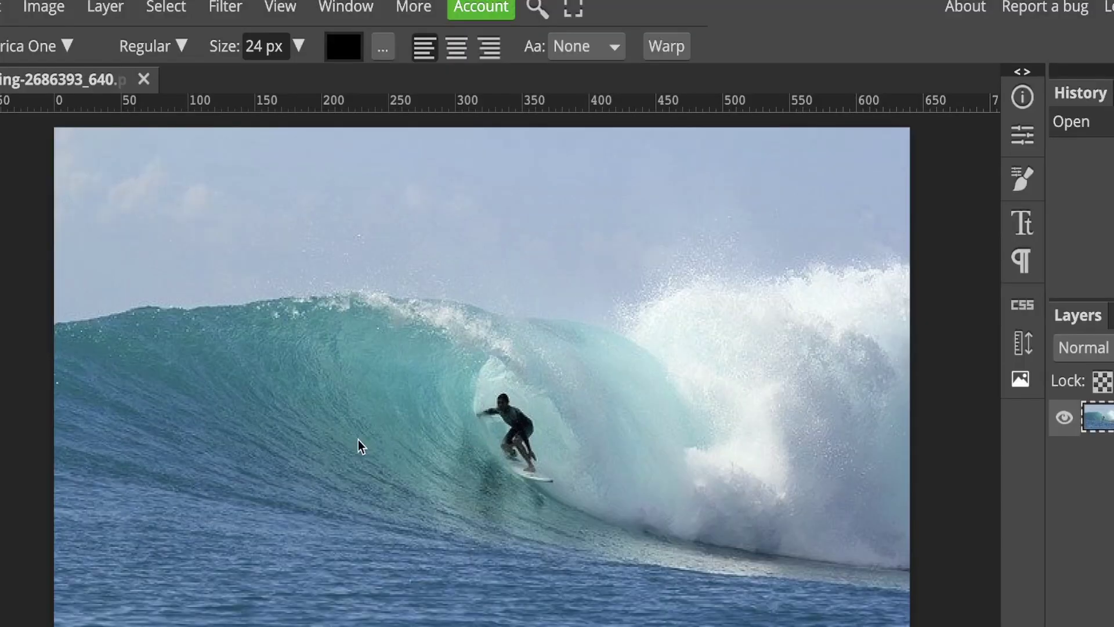
Add the word WAVE in black Erica One over the wave and size it to 126 px.
left_click(367, 440)
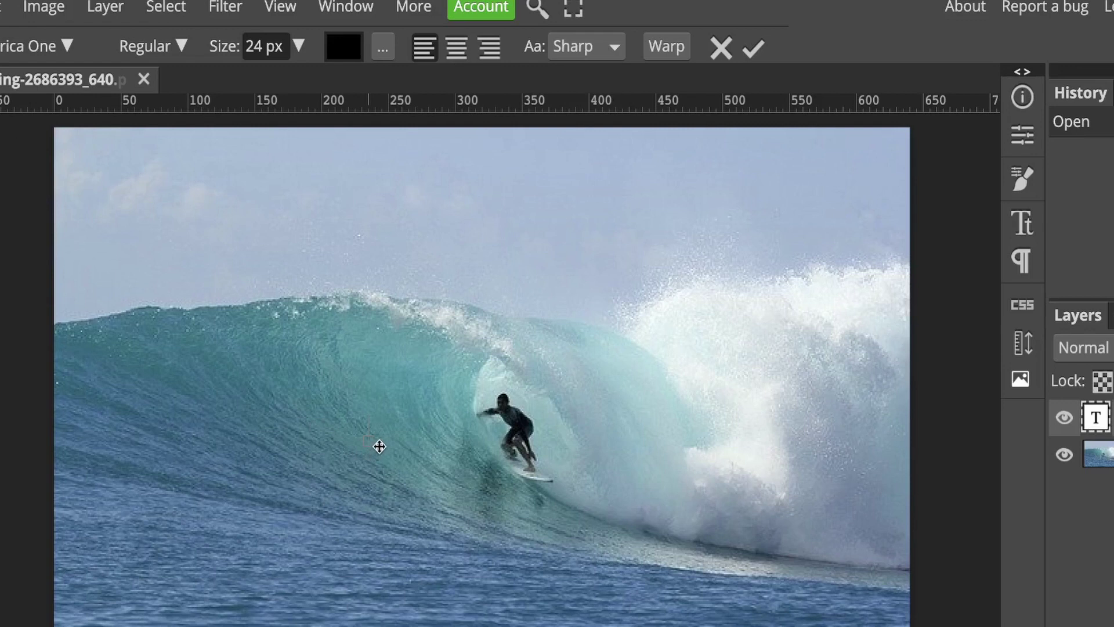
type("WA")
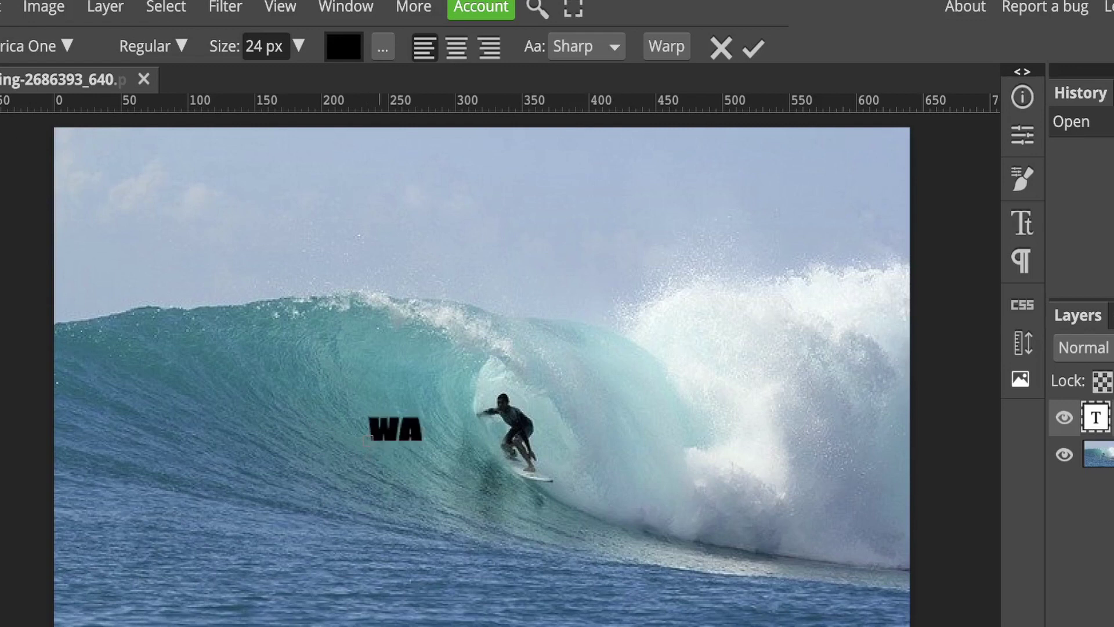
type("VE")
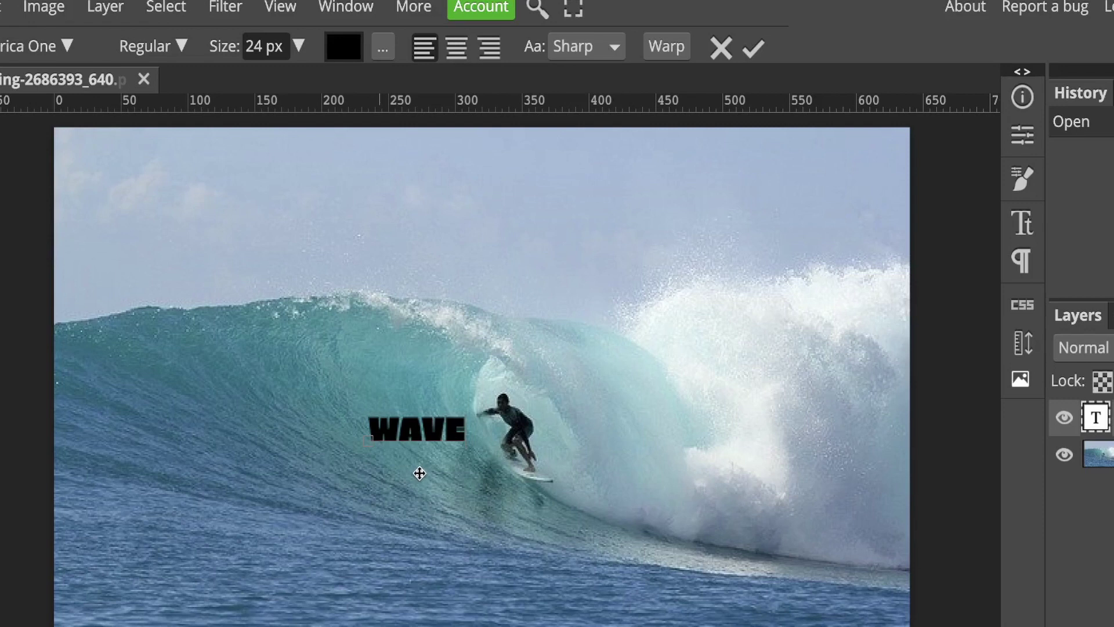
double_click(418, 428)
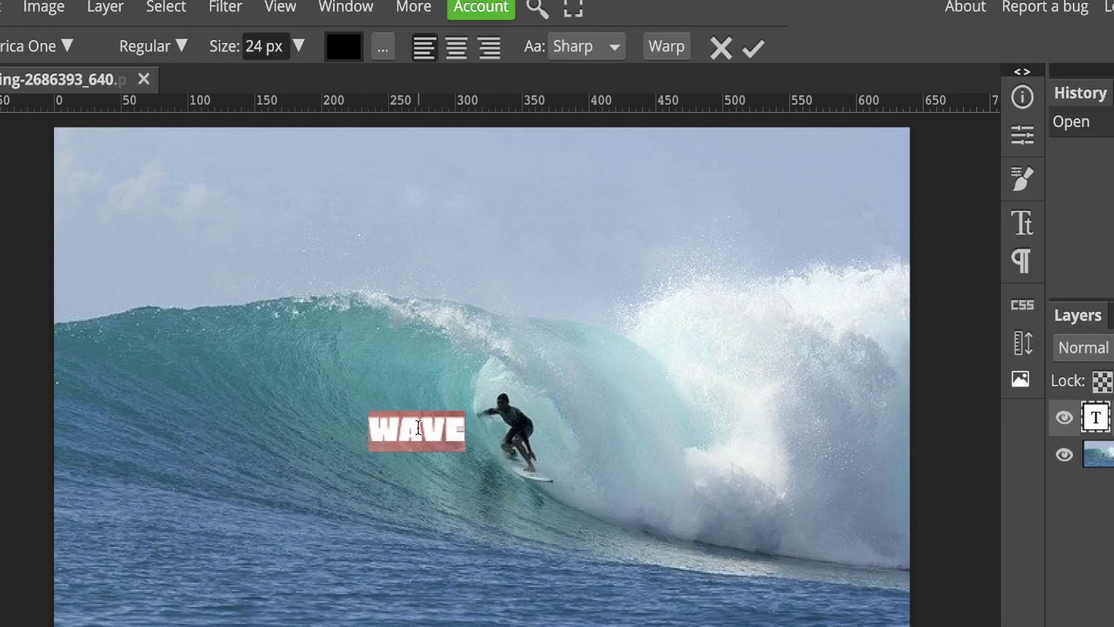
left_click(303, 49)
left_click_drag(249, 83, 295, 89)
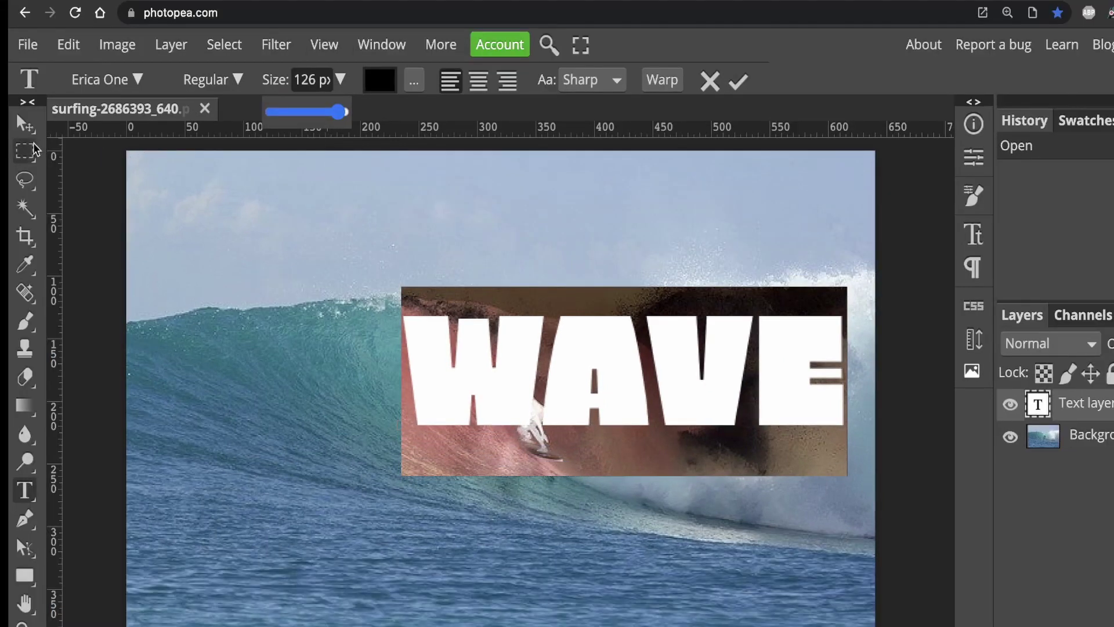
Move WAVE down-left, scale it about 125% across the wave, and hide Transform controls.
left_click(26, 123)
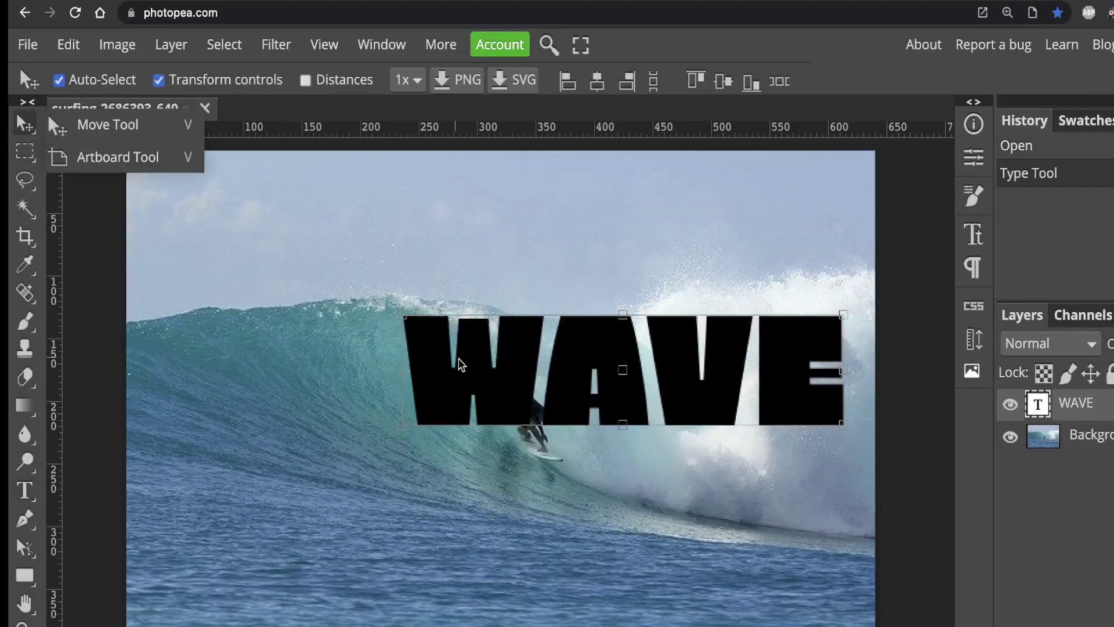
left_click_drag(522, 368, 477, 399)
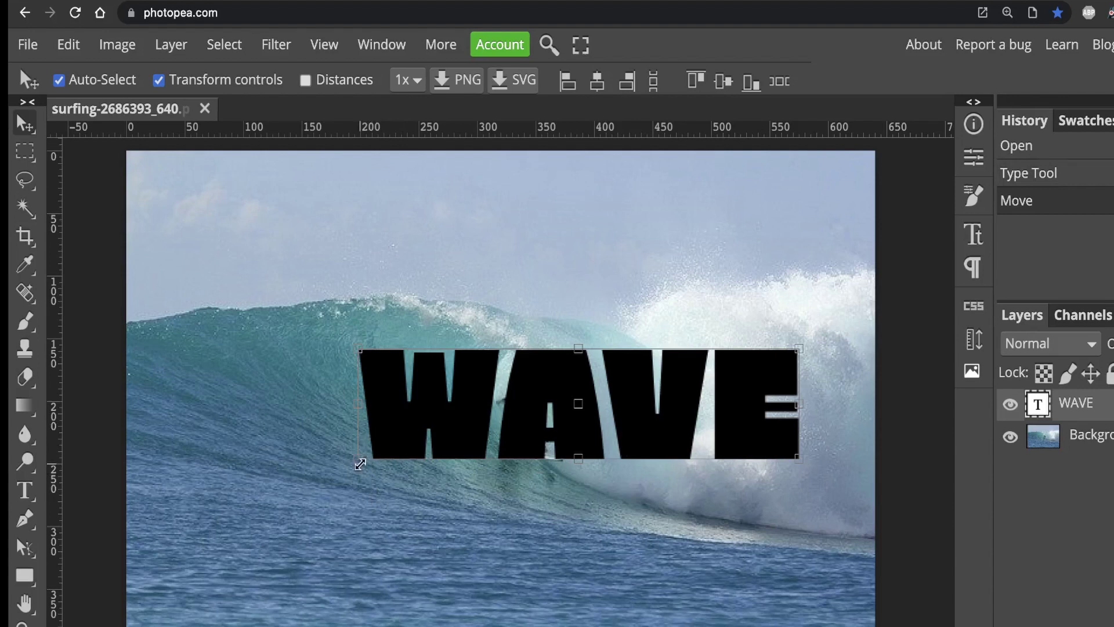
left_click_drag(360, 464, 249, 527)
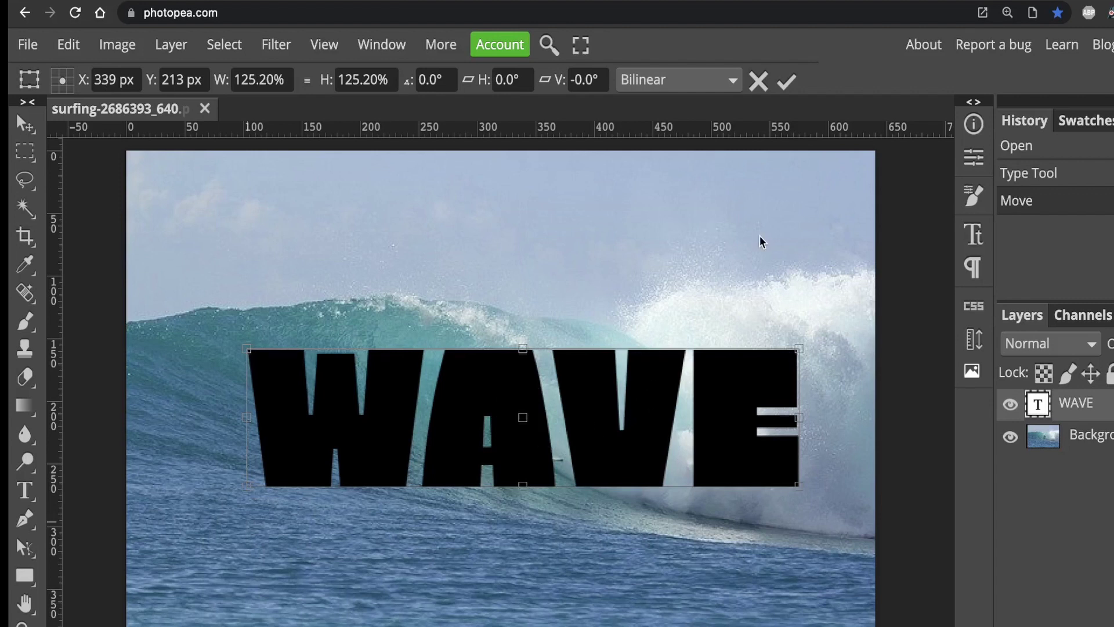
left_click(787, 83)
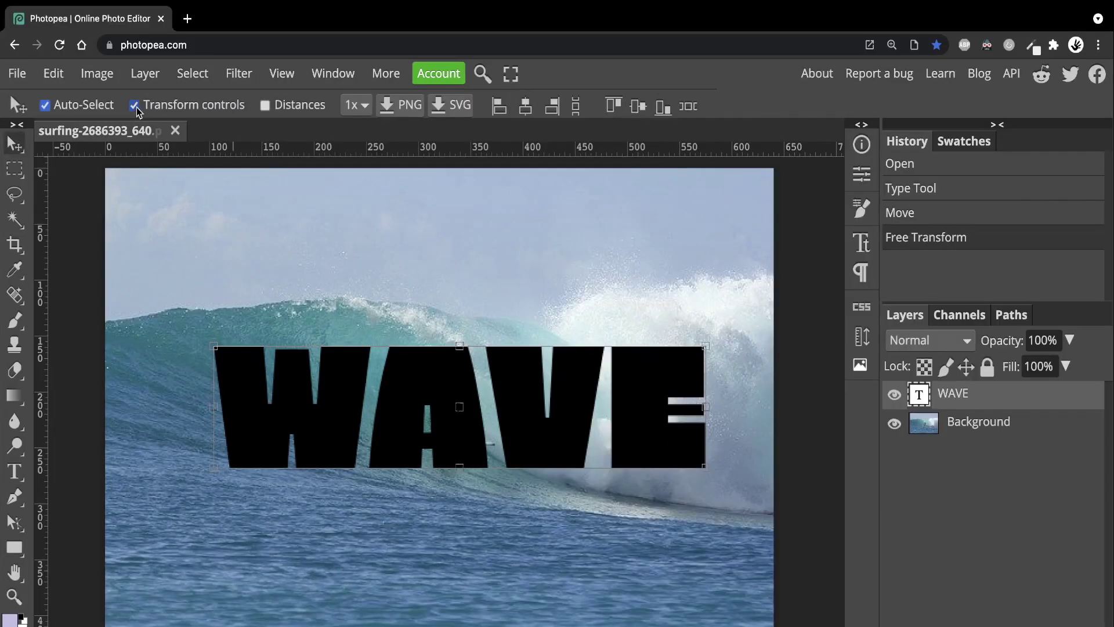
left_click(134, 105)
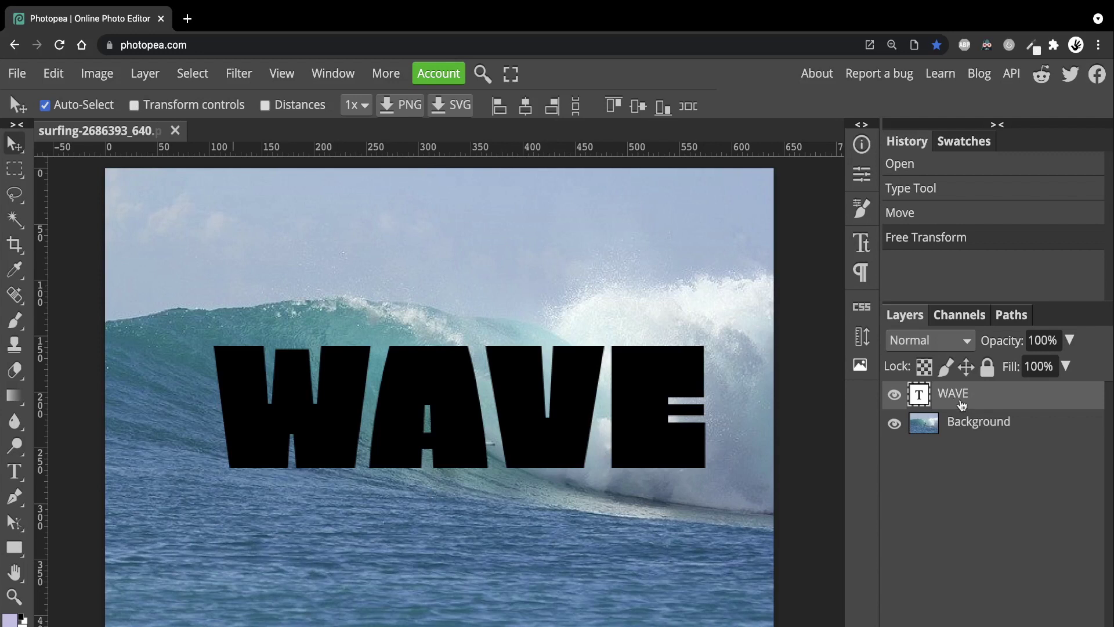
Move the surf photo layer above WAVE and make it a Clipping Mask of the text.
left_click(968, 427)
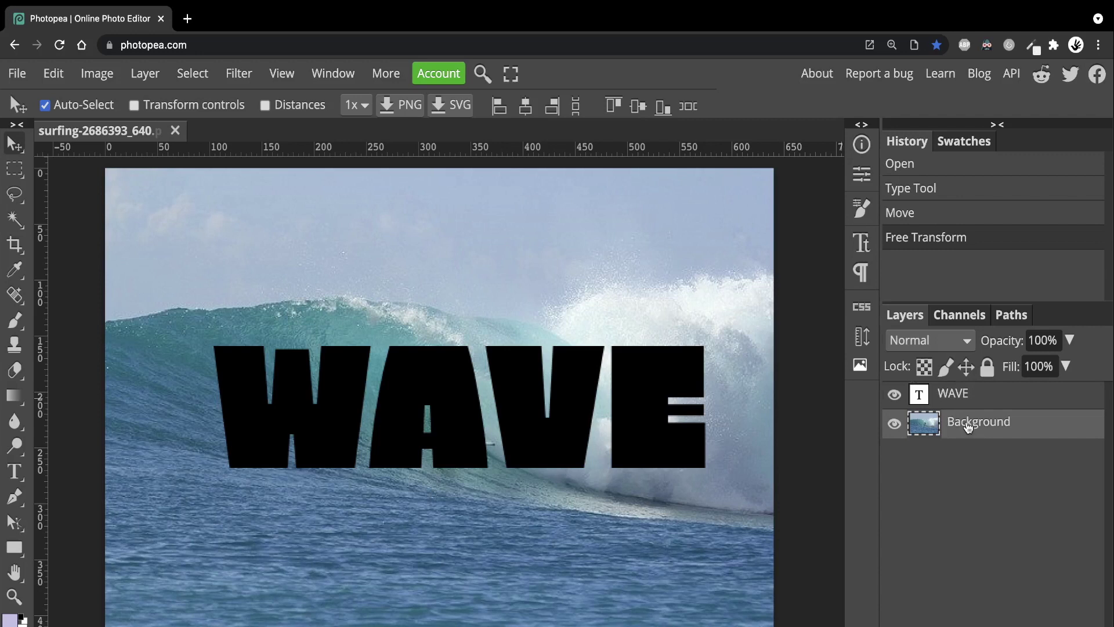
left_click_drag(968, 427, 966, 389)
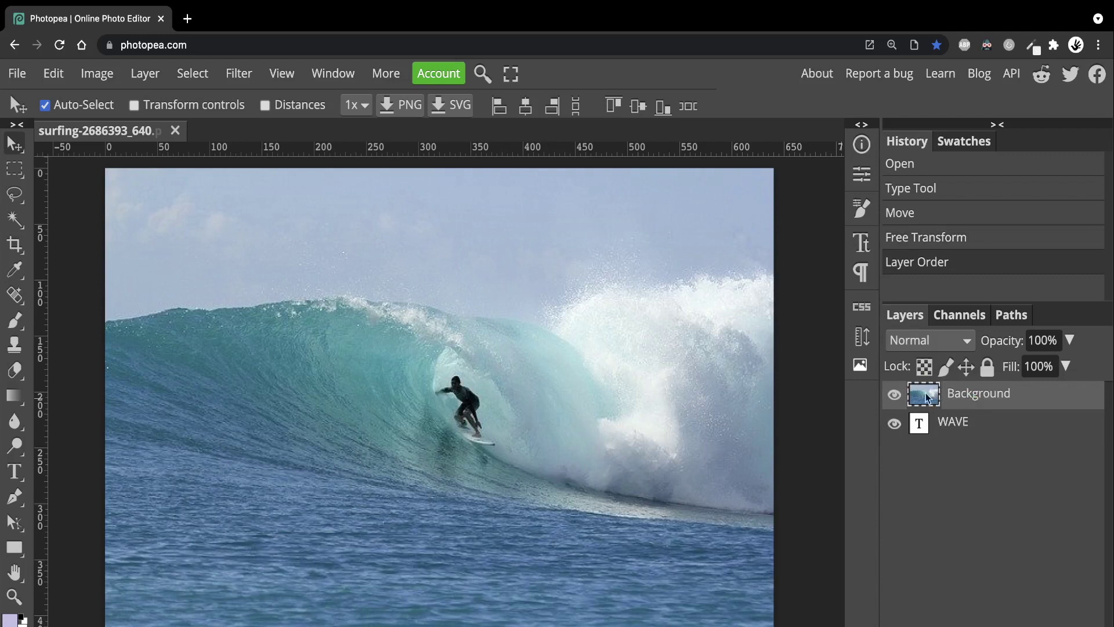
right_click(985, 398)
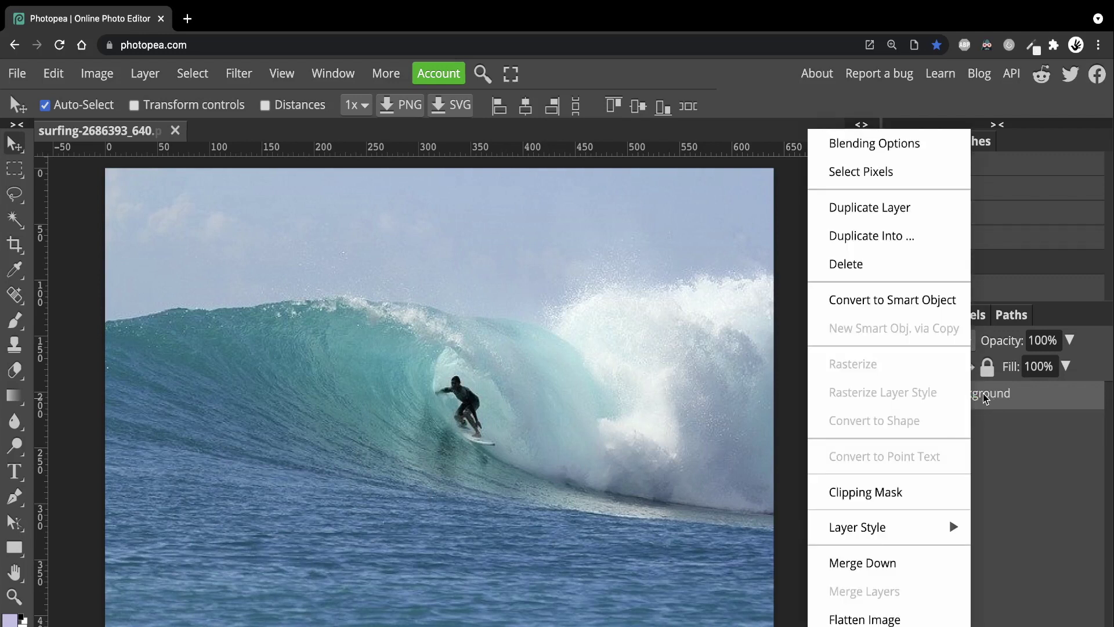
left_click(875, 496)
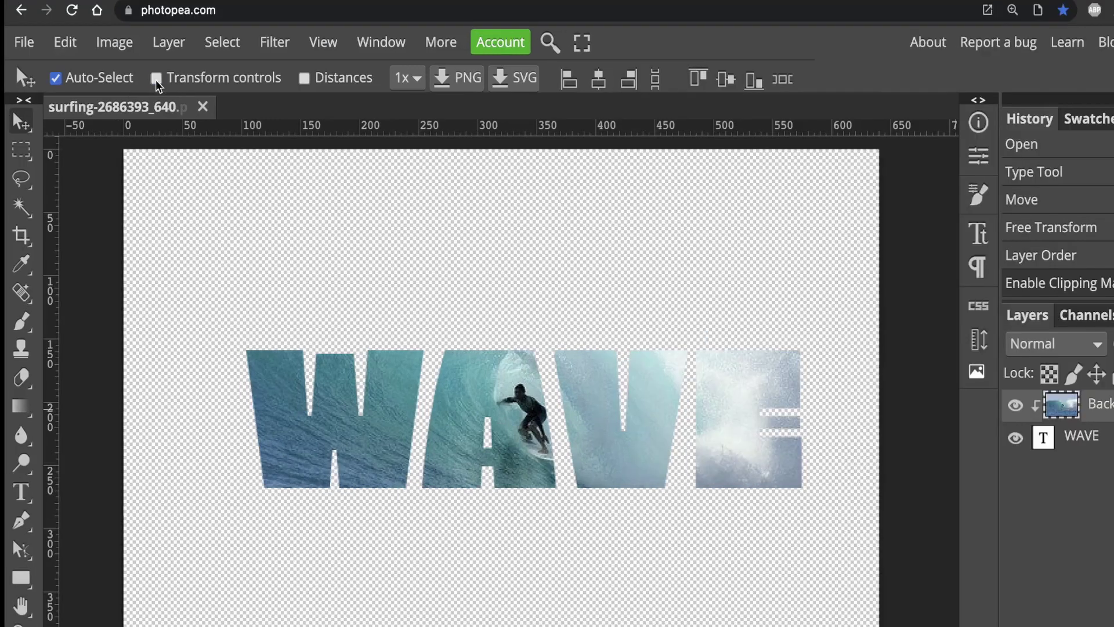
Shift the surf photo left inside the letters, then stretch WAVE wider and taller.
left_click(133, 107)
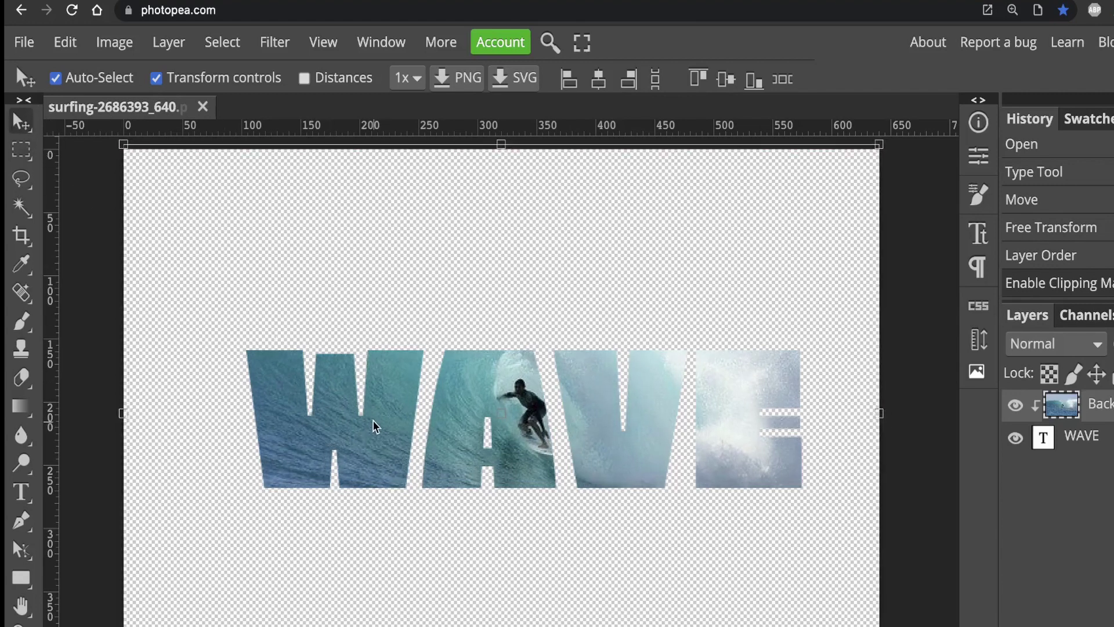
left_click_drag(374, 430, 352, 426)
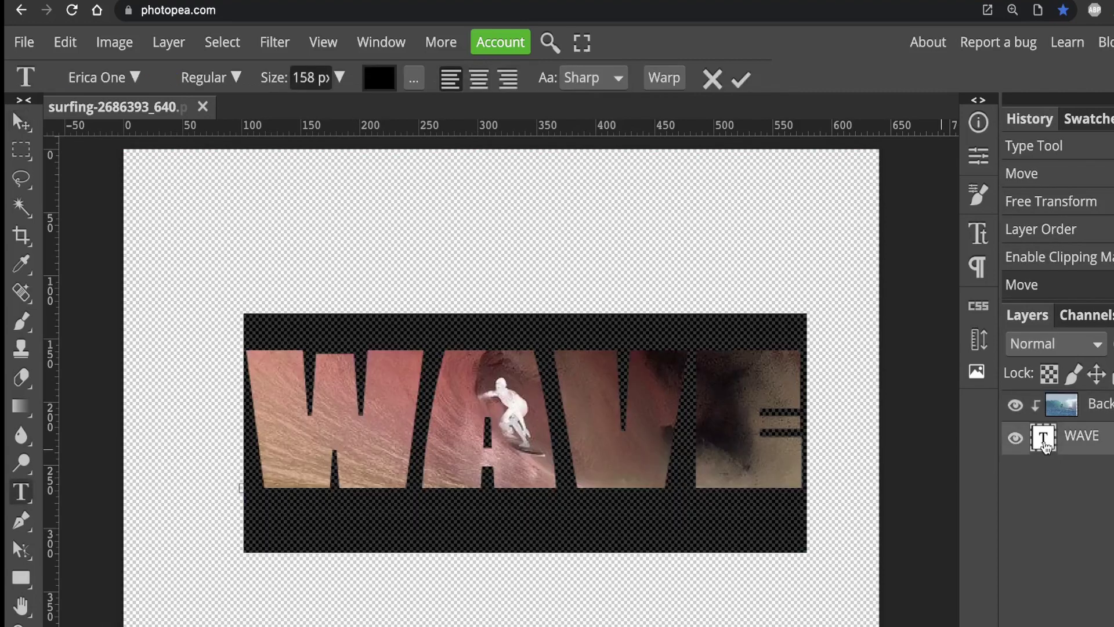
left_click(21, 121)
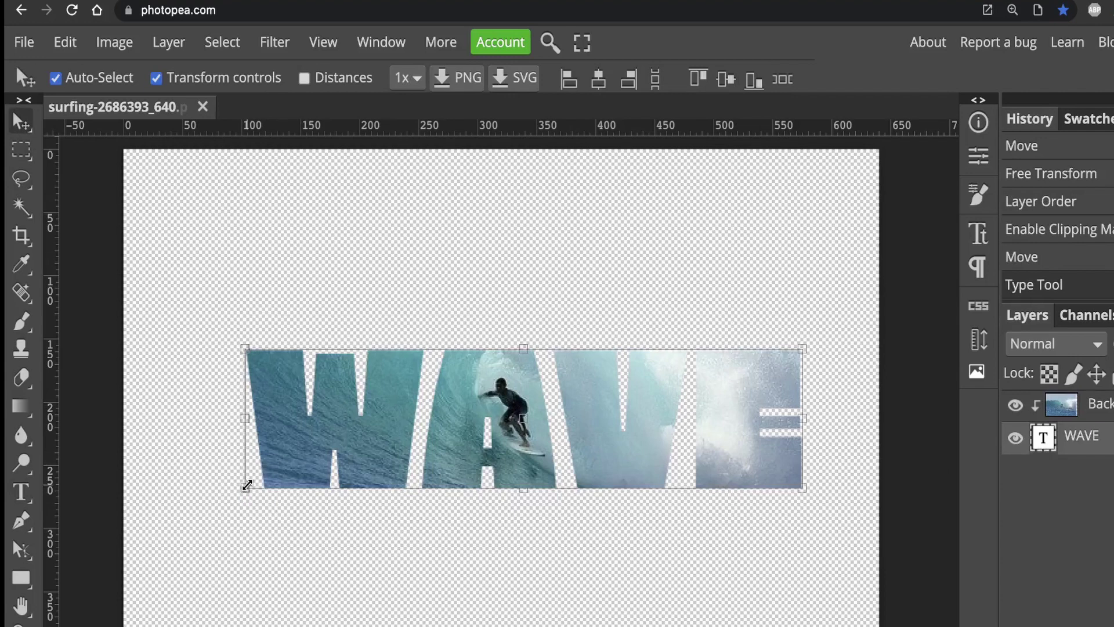
left_click_drag(247, 485, 204, 497)
left_click_drag(504, 348, 503, 261)
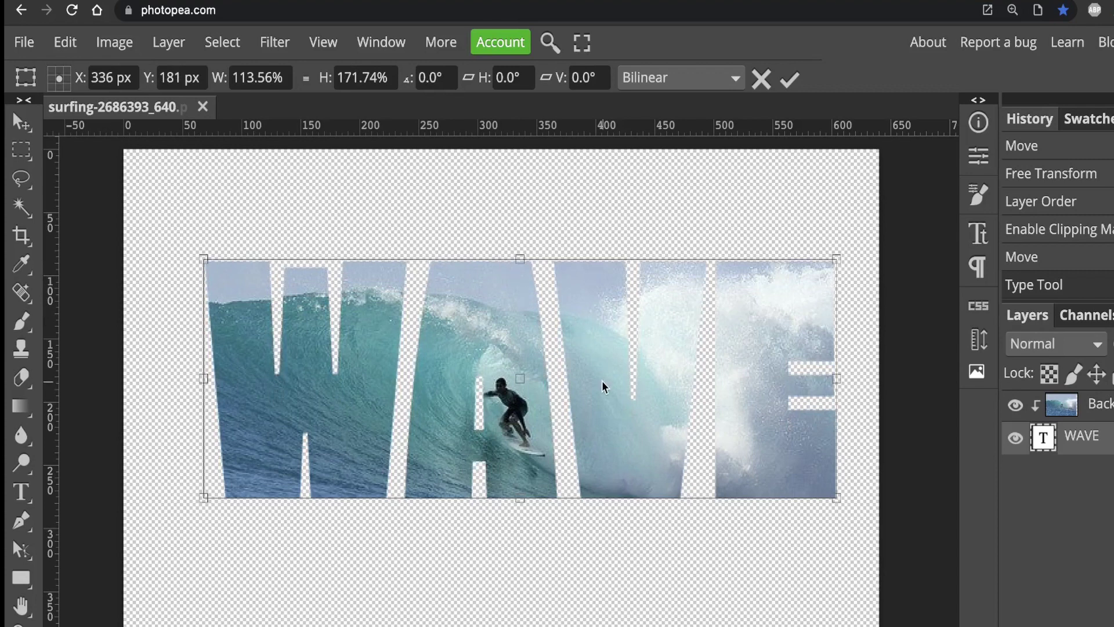
left_click_drag(601, 380, 601, 385)
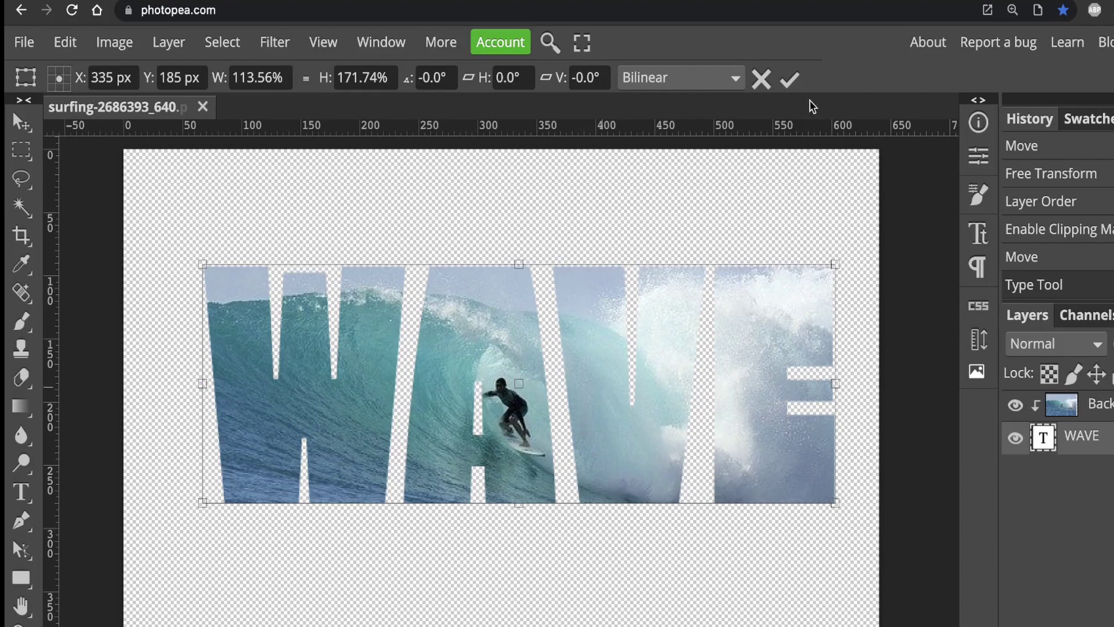
left_click(789, 78)
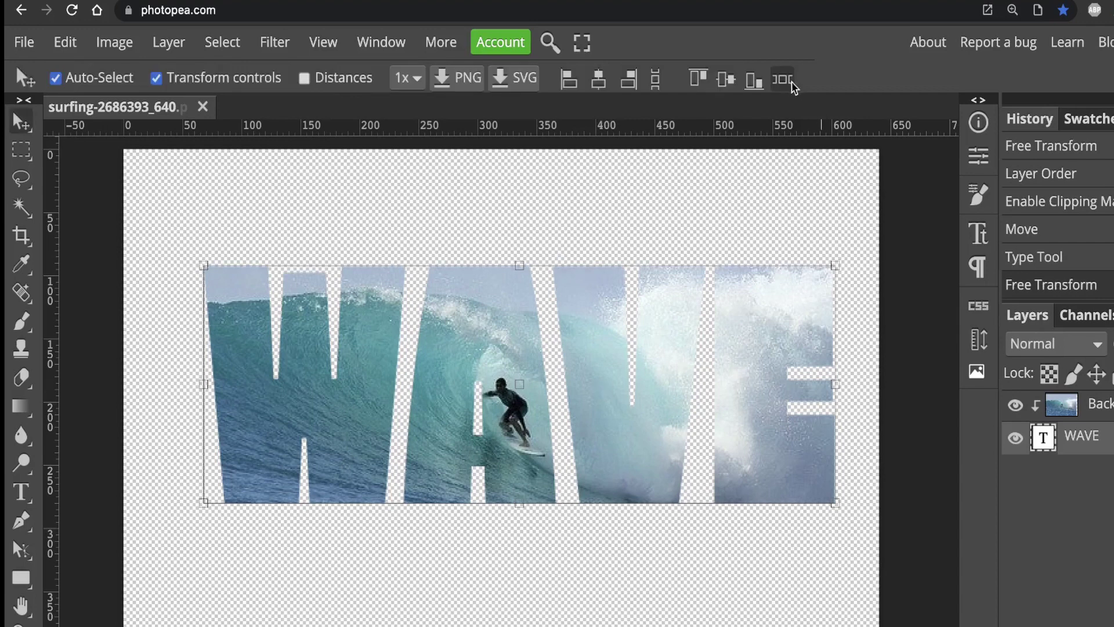
left_click(158, 78)
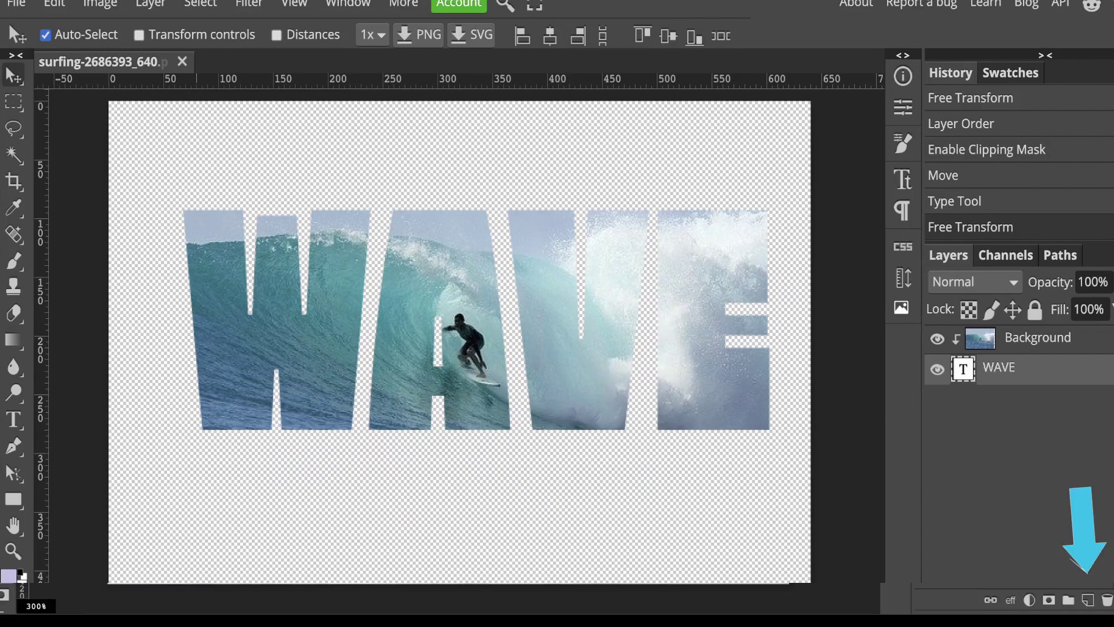
Create an empty Layer 1 and place it below the WAVE text layer.
left_click(1088, 599)
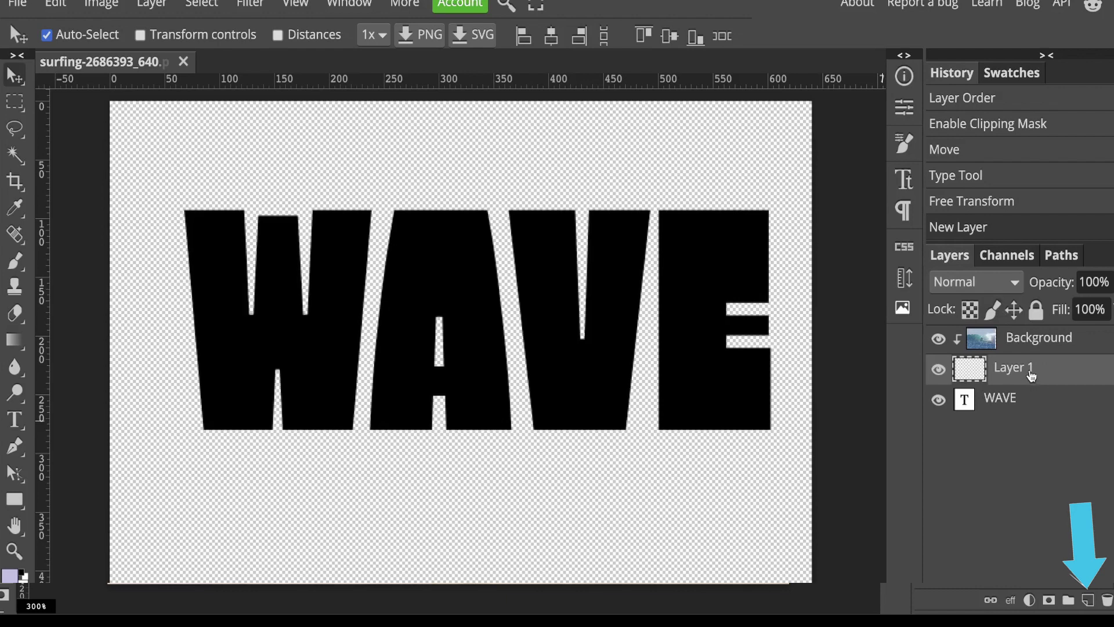
left_click_drag(1031, 377, 1030, 435)
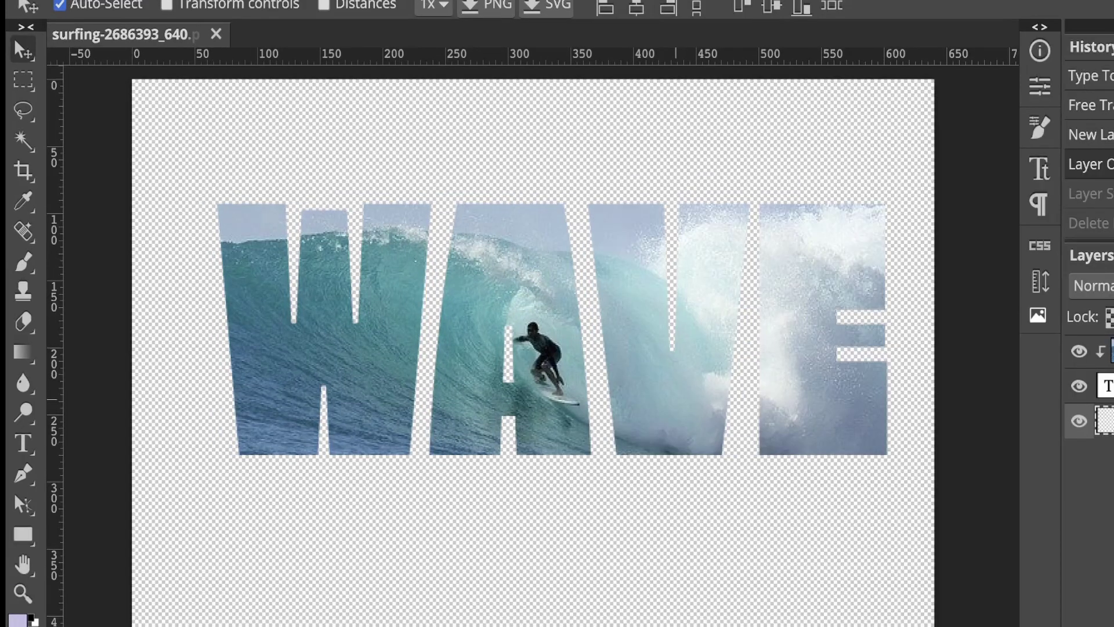
Fill the bottom layer with lavender a2a2d2 using the Paint Bucket Tool.
left_click(33, 363)
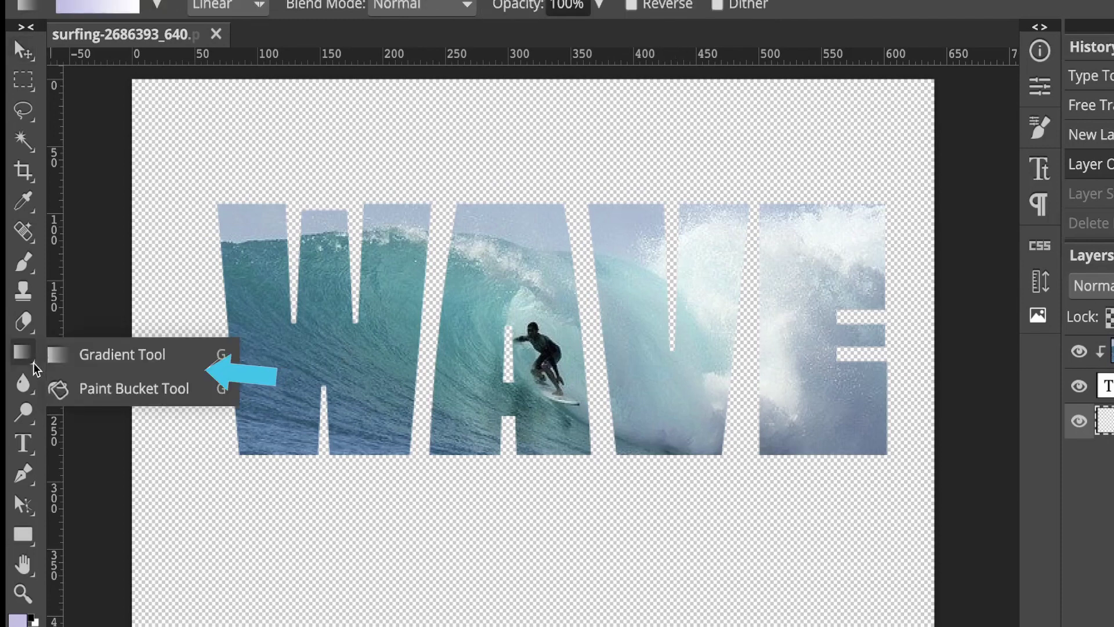
left_click(74, 393)
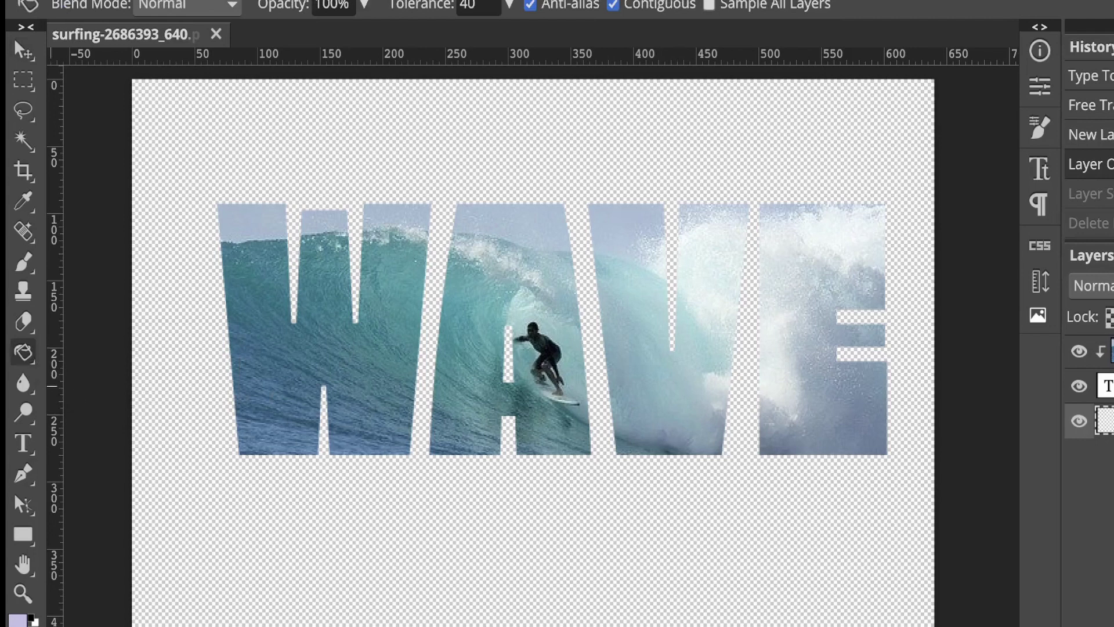
left_click(17, 619)
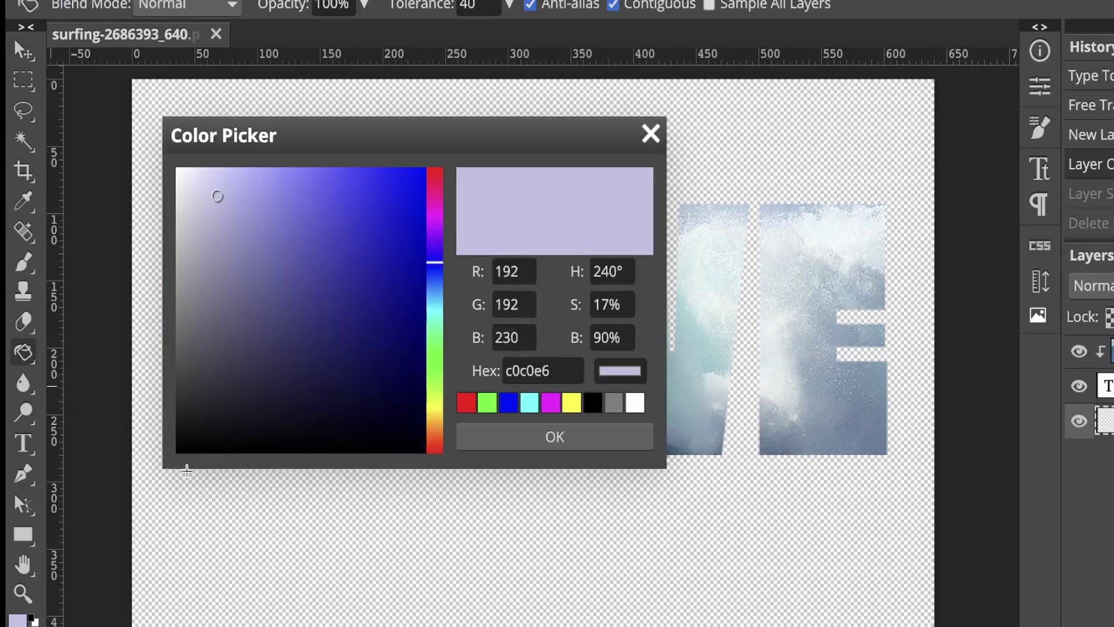
left_click(222, 216)
mouse_move(223, 219)
left_mouse_down()
mouse_move(230, 210)
mouse_move(211, 190)
mouse_move(214, 210)
mouse_move(231, 195)
mouse_move(232, 218)
left_mouse_up()
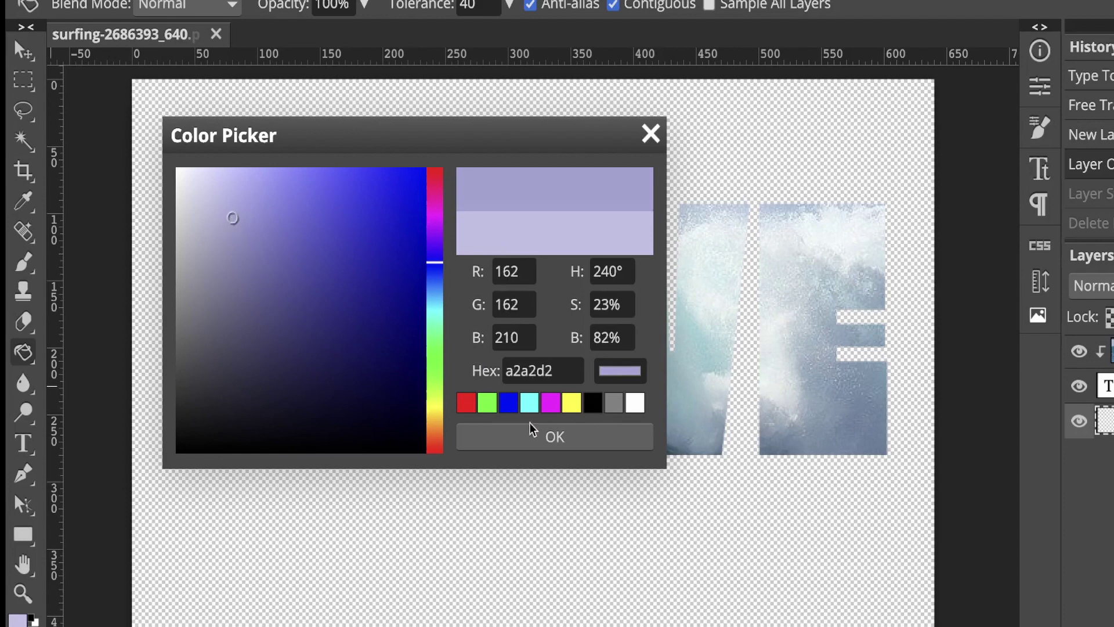
left_click(560, 439)
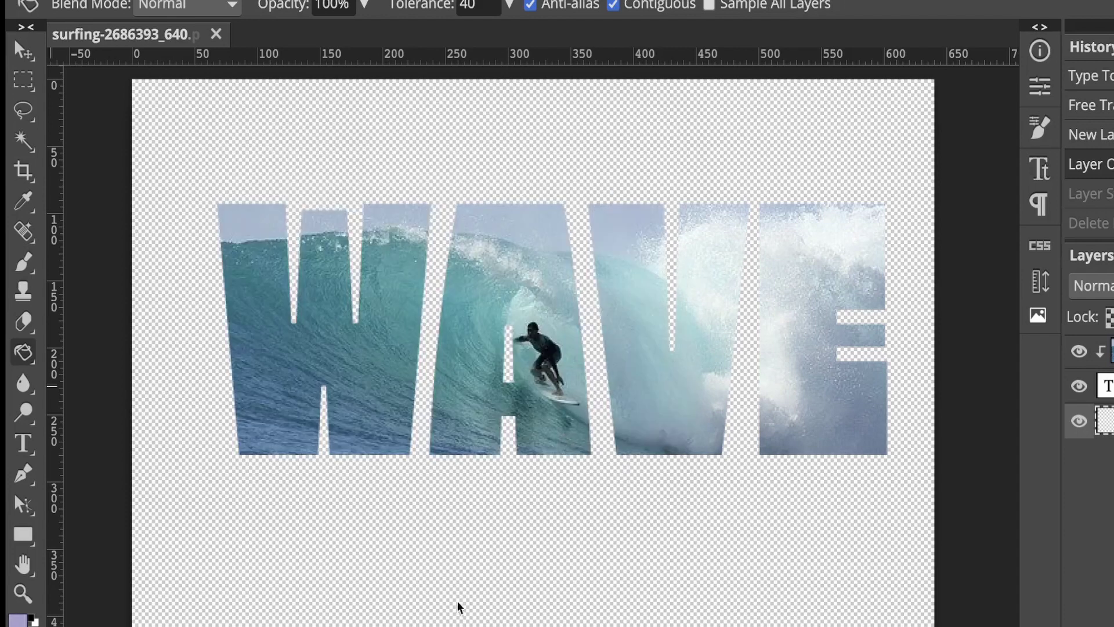
left_click(452, 549)
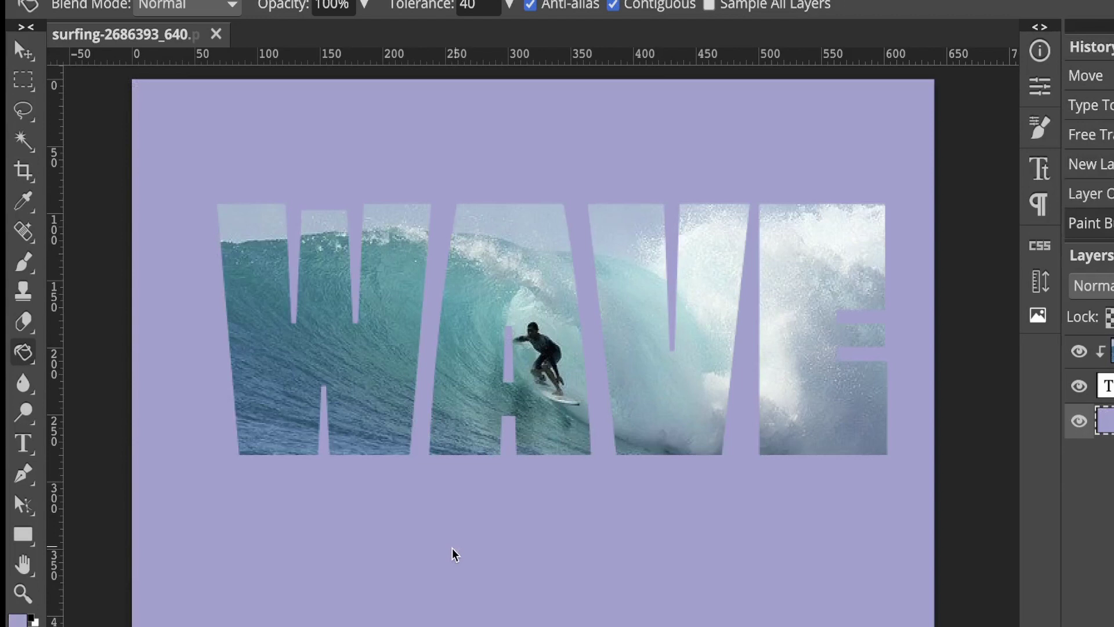